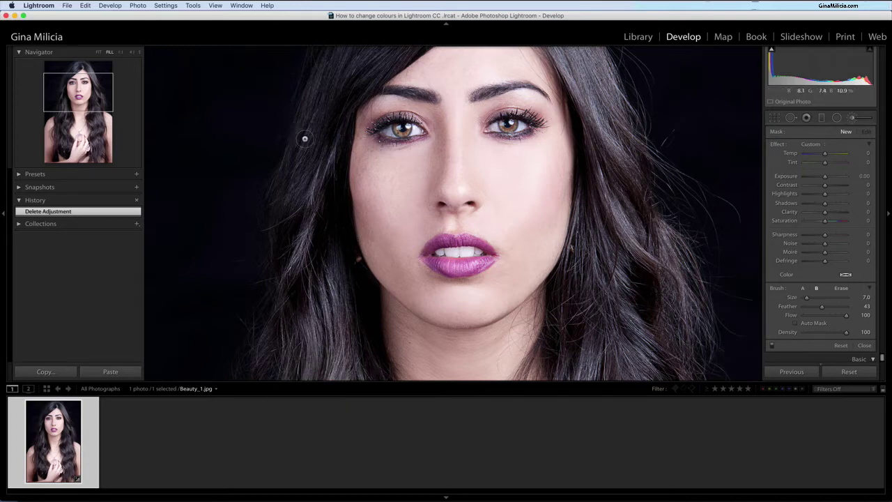
Set Beauty_1.jpg to 1:1 magnification with the Adjustment Brush ready for a new mask
click(124, 64)
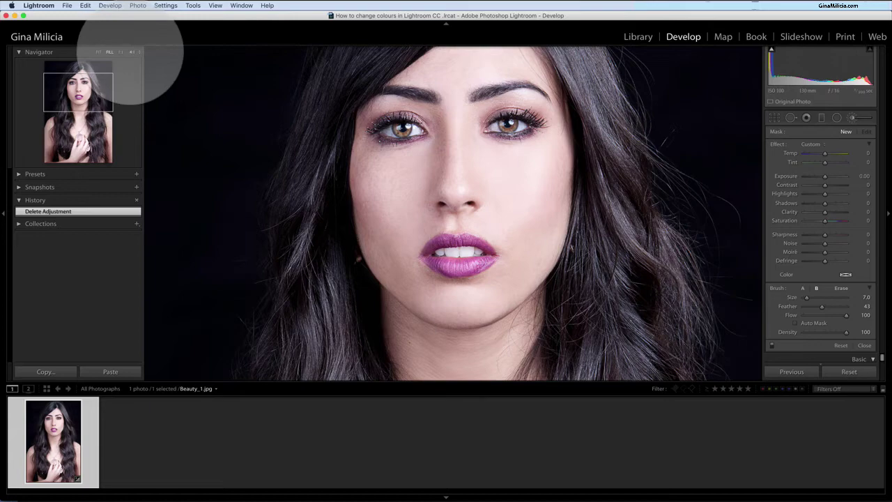
Zoom to 1:1 and centre the close-up on the left eye
click(124, 64)
drag(498, 155, 619, 474)
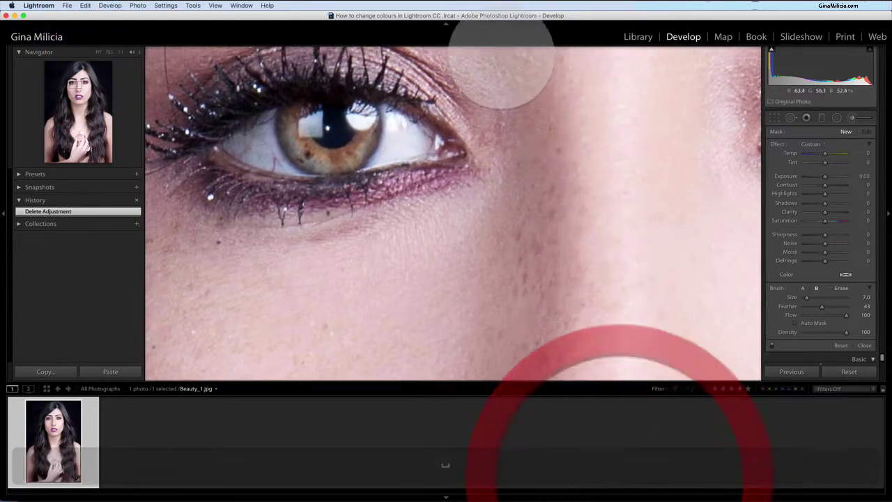
drag(538, 183, 548, 216)
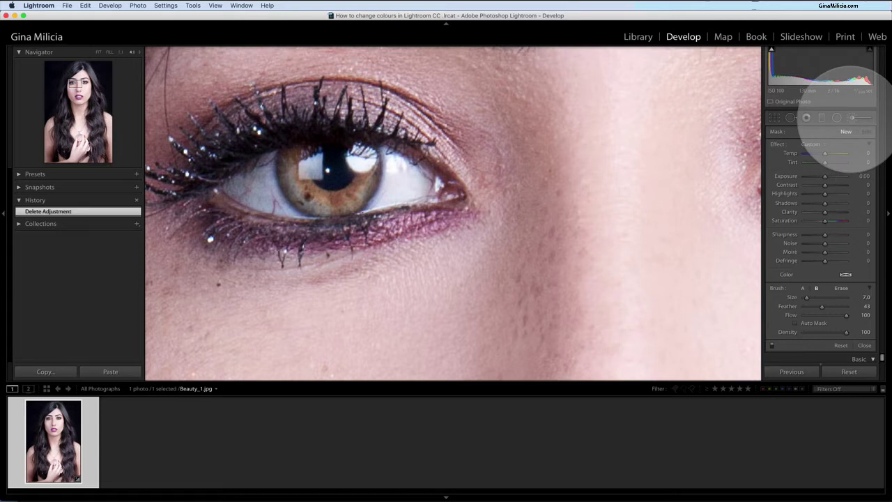
Raise the adjustment brush Size from 7.0 to 9.0
click(852, 117)
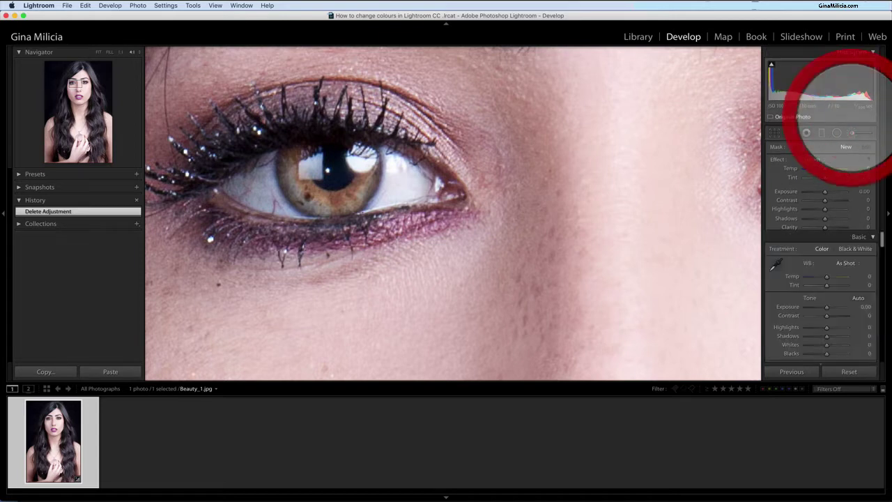
click(851, 117)
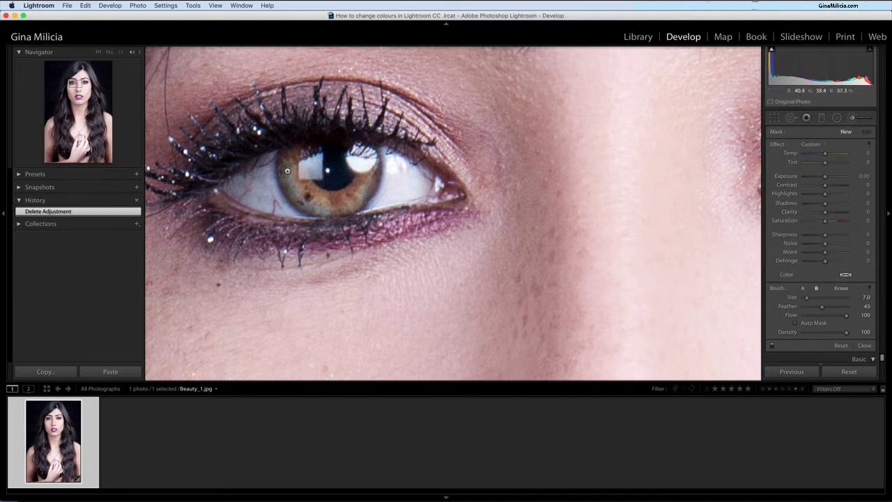
scroll(289, 174, up, 2)
Paint the mask across the left iris, showing it as a red overlay
drag(294, 159, 289, 161)
key(o)
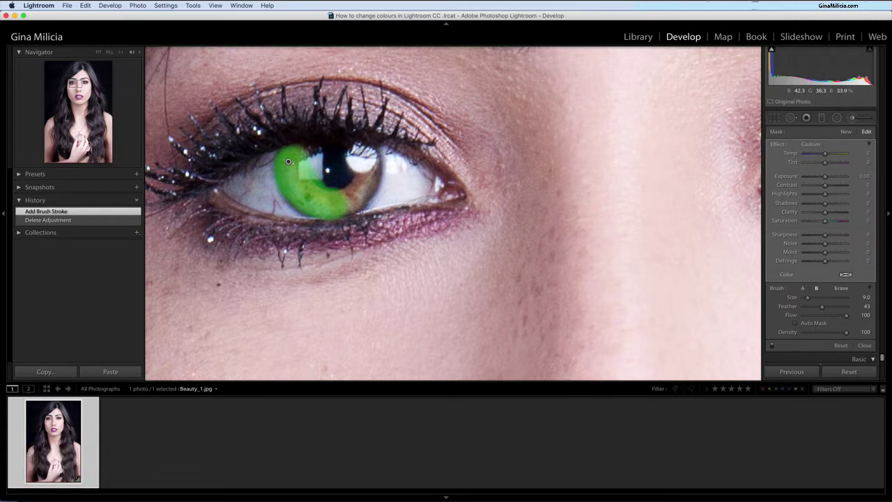
key(shift+o)
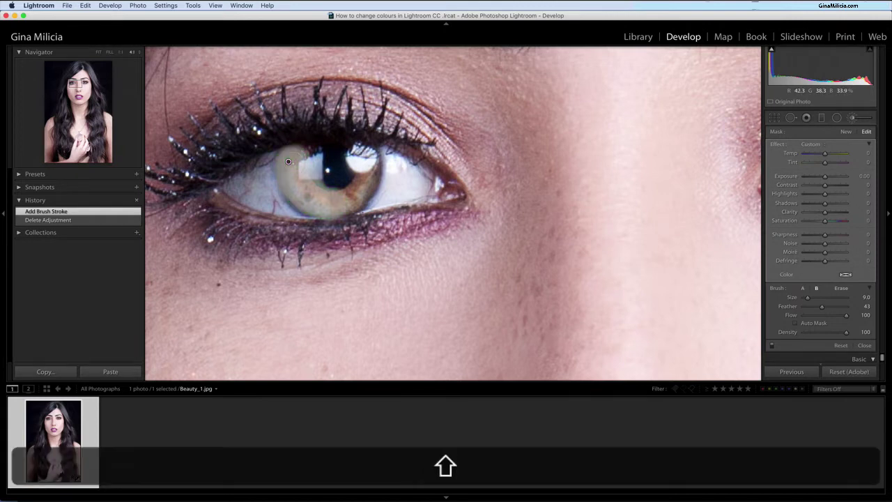
key(shift+o)
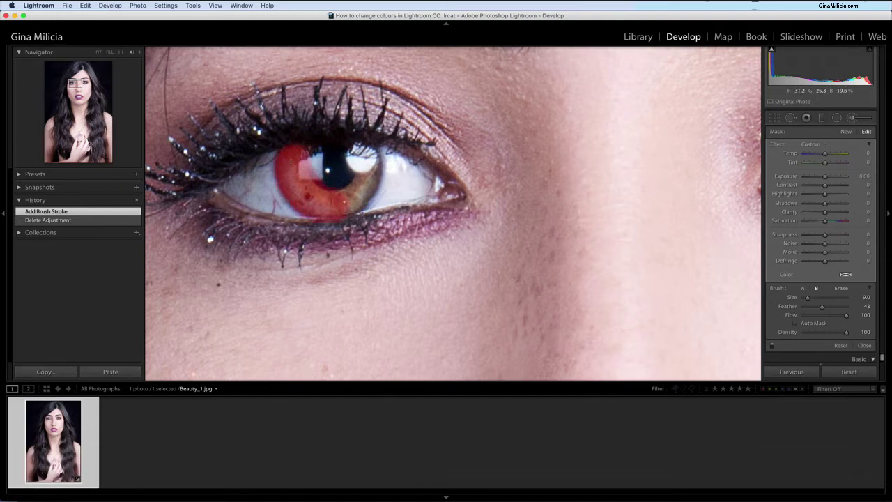
drag(346, 202, 366, 148)
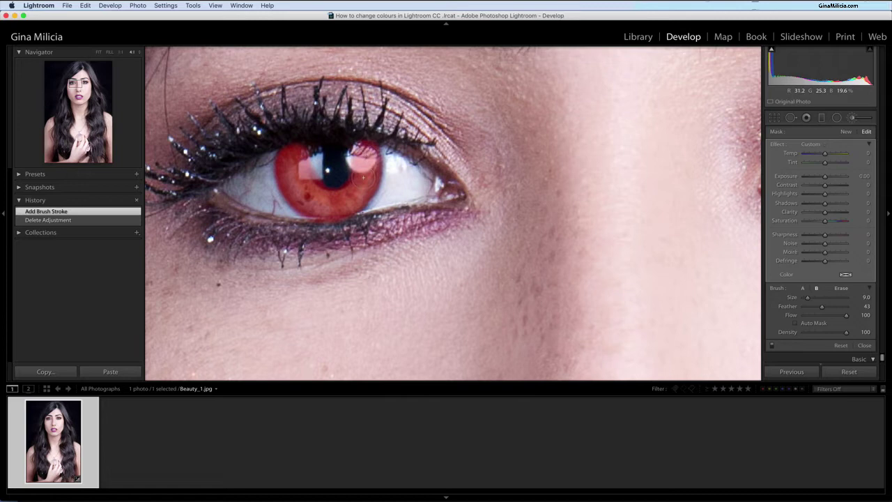
mouse_move(293, 157)
mouse_down()
mouse_move(305, 143)
mouse_move(298, 140)
mouse_move(288, 161)
mouse_up()
Erase mask spill around the iris and remove the pupil from the mask
key(alt)
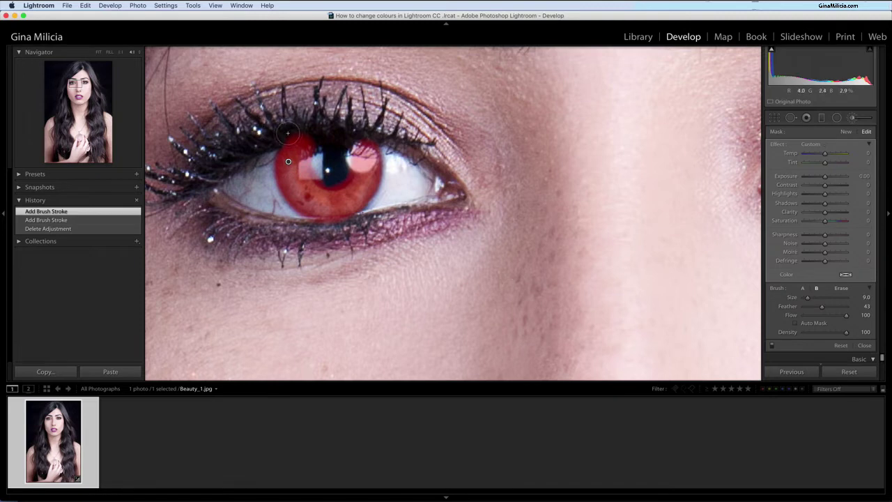
key(alt)
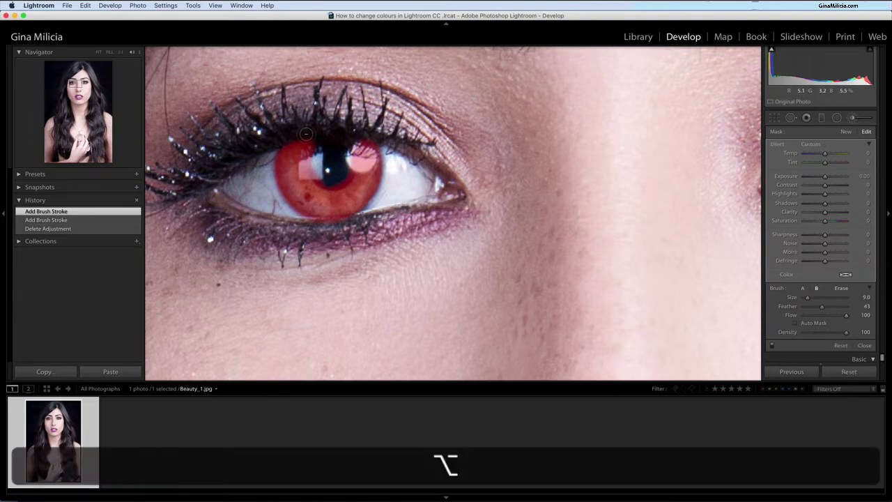
alt+click(306, 133)
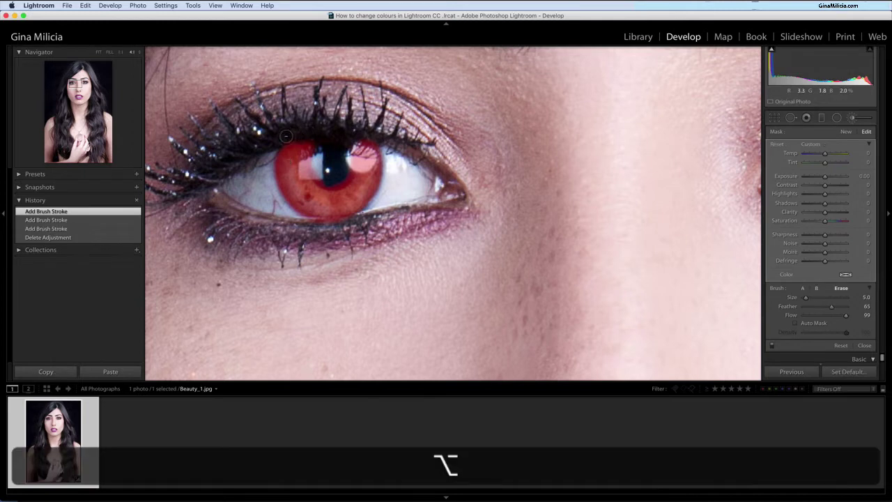
alt+click(286, 136)
click(288, 161)
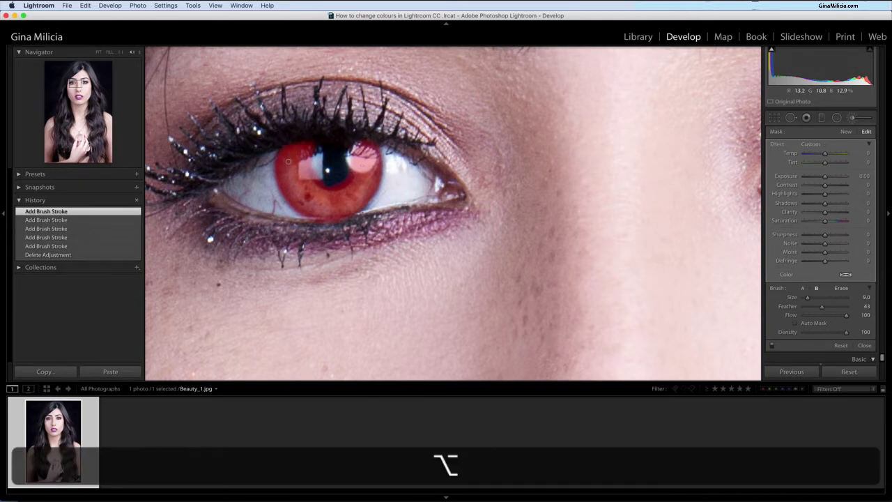
alt+click(288, 161)
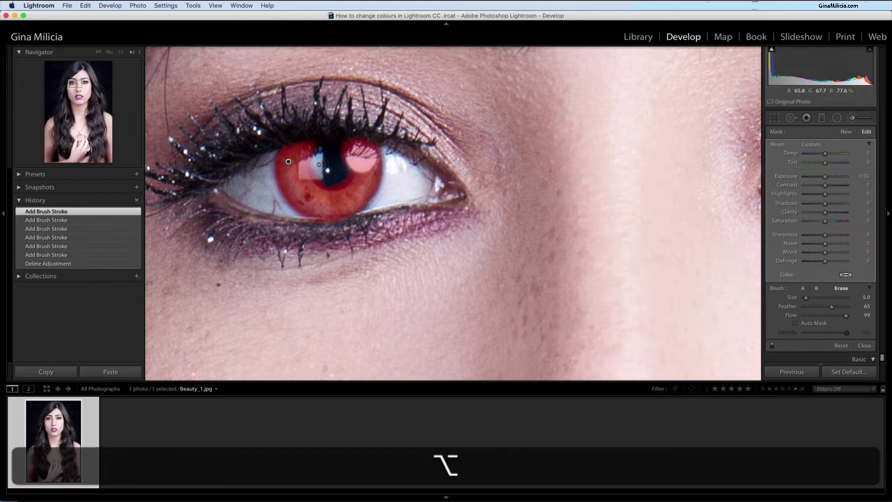
mouse_move(319, 165)
mouse_down()
mouse_move(344, 170)
mouse_move(338, 180)
mouse_move(320, 178)
mouse_move(314, 140)
mouse_move(329, 175)
mouse_move(342, 177)
mouse_move(341, 160)
mouse_move(328, 152)
mouse_move(338, 159)
mouse_move(339, 150)
mouse_move(321, 178)
mouse_up()
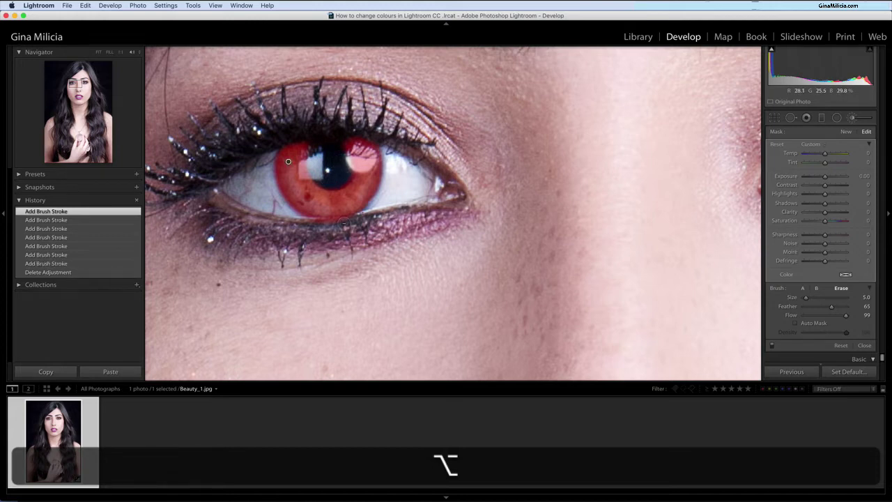
Paint the second iris into the mask and erase spill along its edges
click(589, 179)
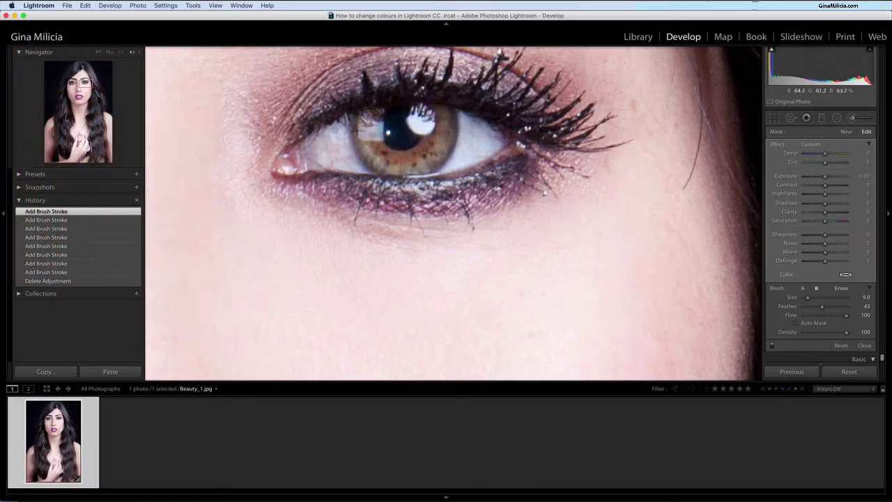
mouse_move(377, 115)
mouse_down()
mouse_move(367, 141)
mouse_move(394, 164)
mouse_move(415, 163)
mouse_move(445, 152)
mouse_move(446, 115)
mouse_move(419, 159)
mouse_move(366, 108)
mouse_move(414, 166)
mouse_up()
key(alt)
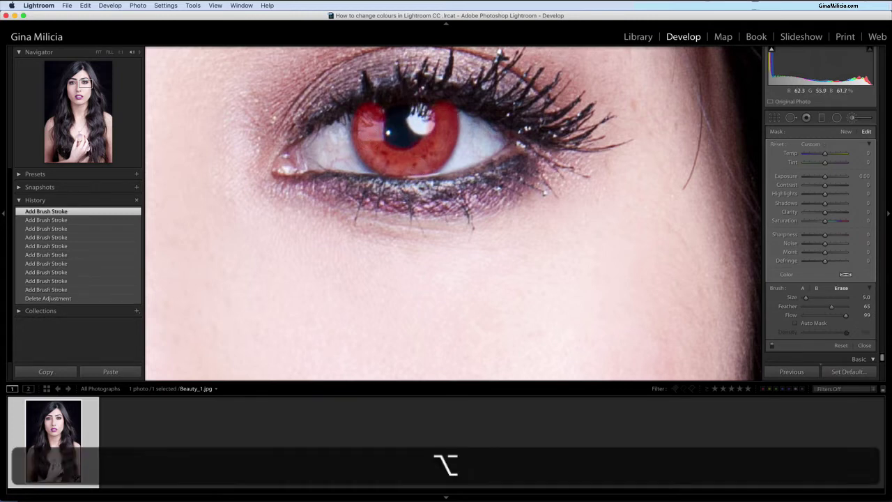
drag(452, 95, 446, 98)
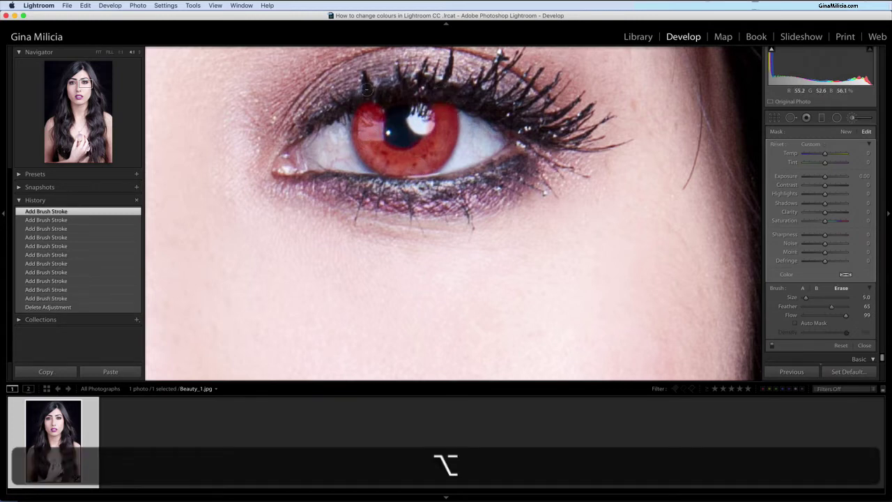
drag(362, 102, 366, 99)
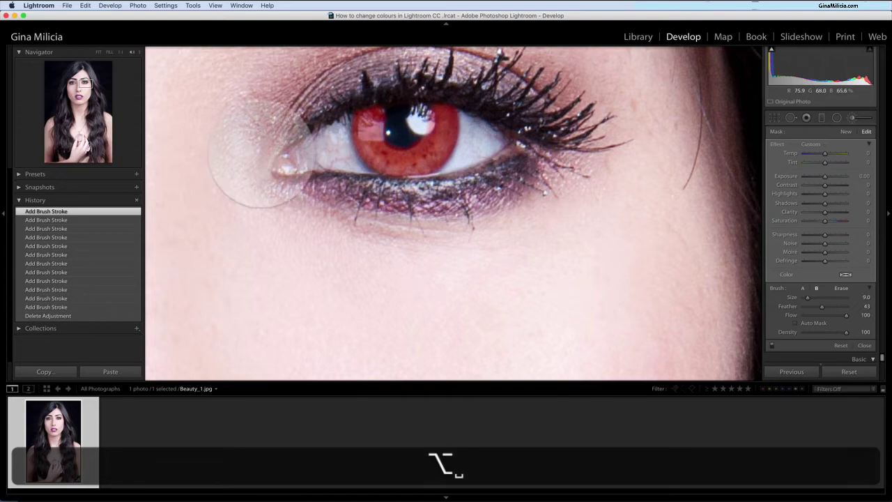
Zoom out to Fit the whole face and hide the mask overlay
key(space)
drag(263, 155, 556, 193)
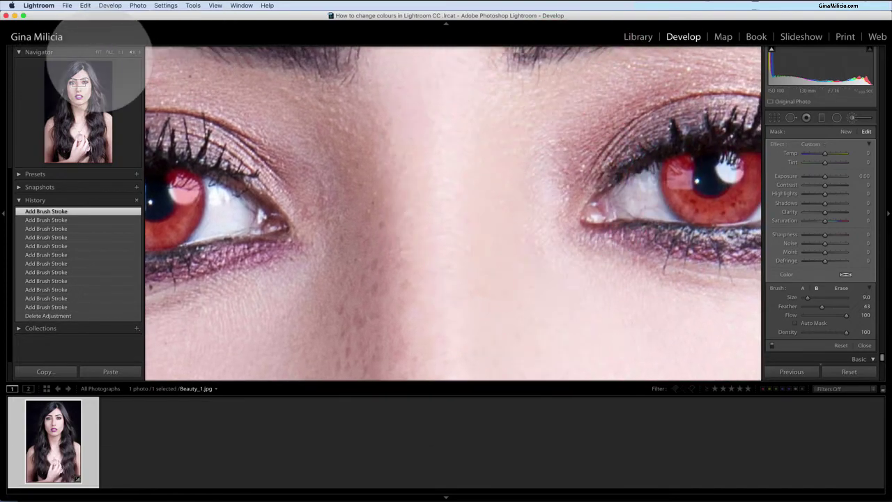
click(120, 52)
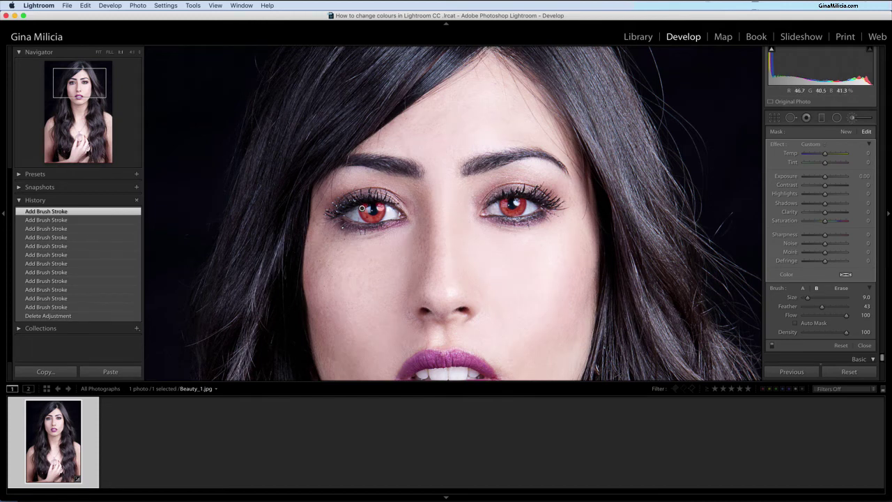
key(o)
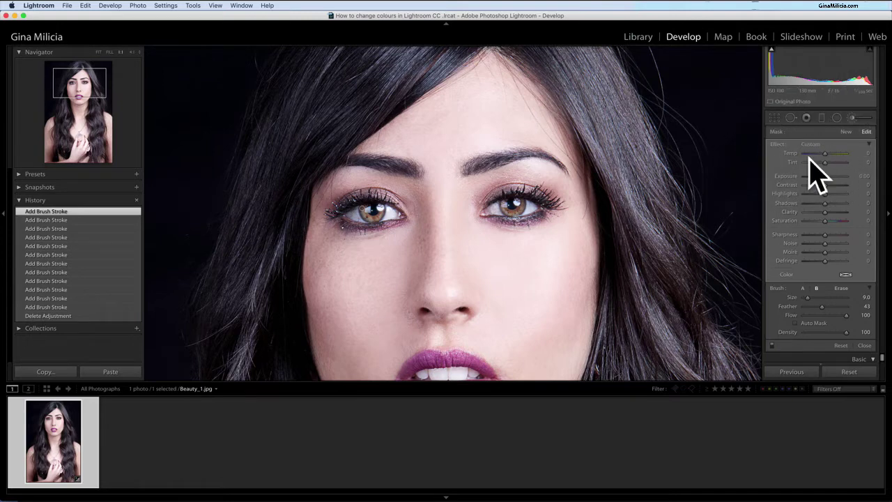
Cool the masked irises with a negative brush Temp, ending around Temp −26
drag(823, 153, 832, 154)
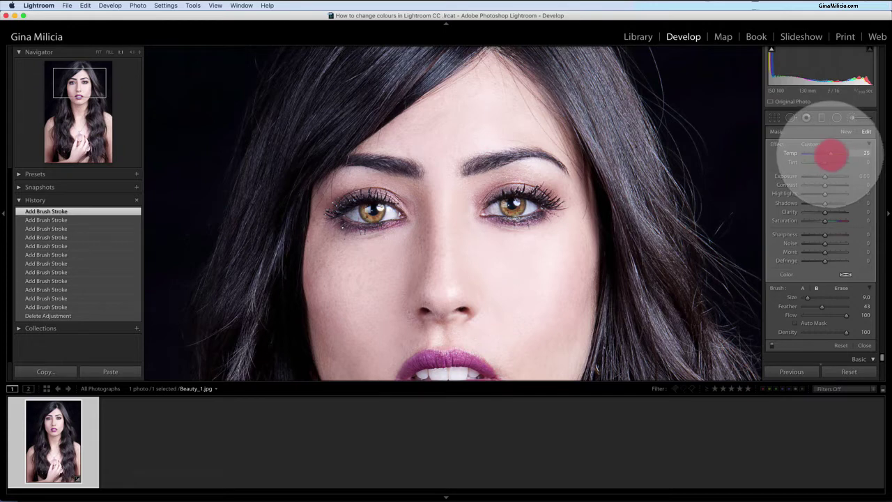
drag(833, 153, 831, 153)
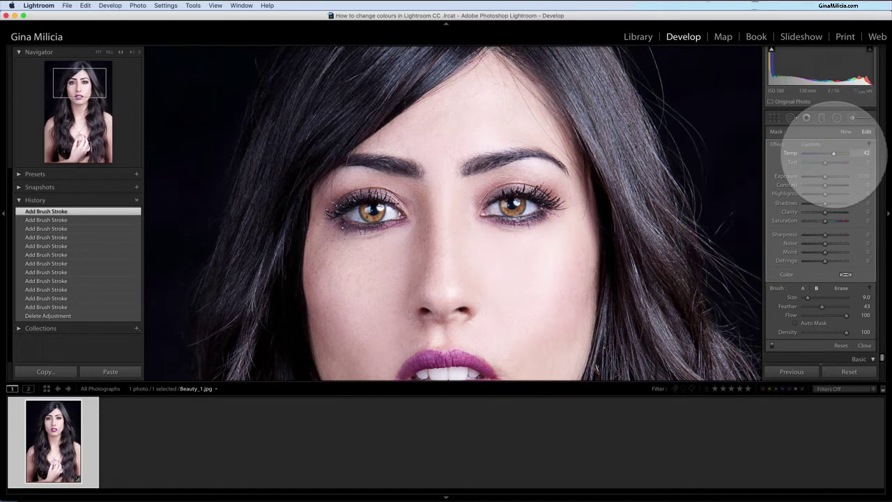
click(833, 152)
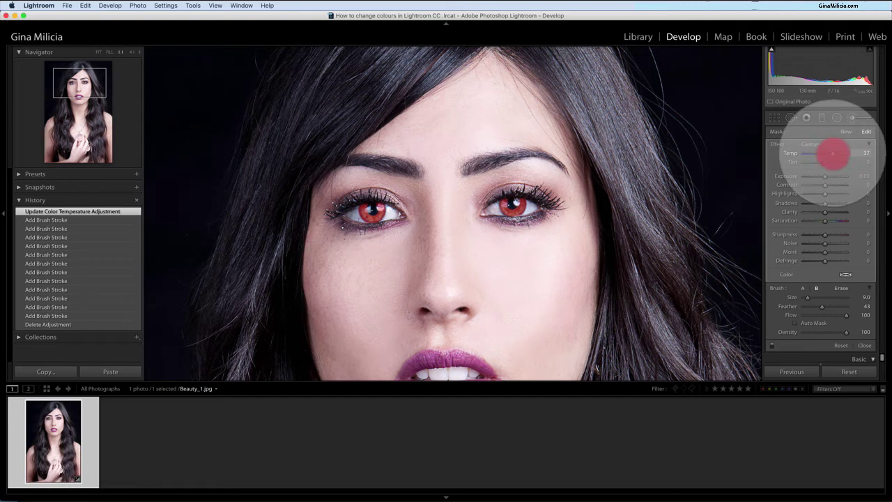
click(833, 153)
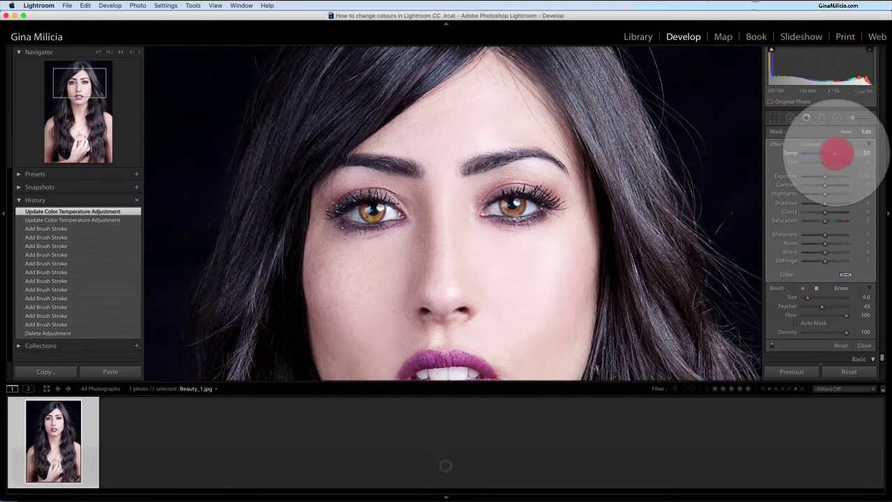
drag(826, 153, 818, 152)
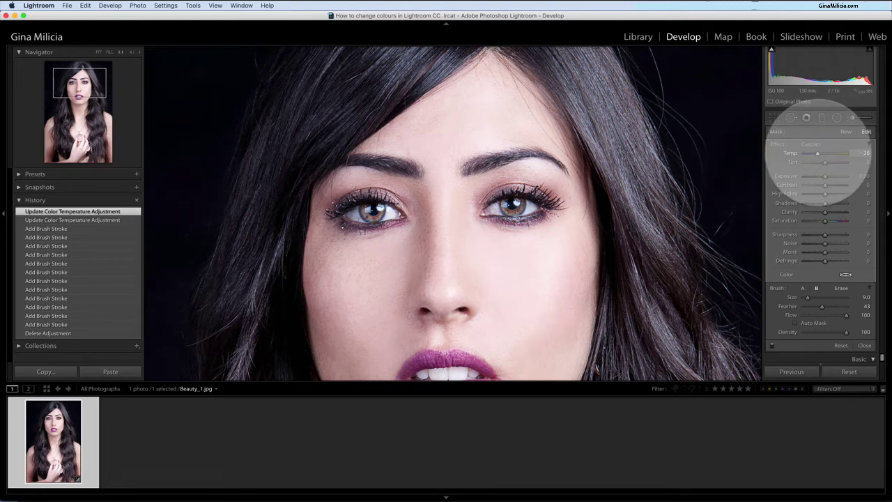
click(826, 162)
Set the iris adjustment to Temp −46 and Tint −78, then compare before/after
drag(825, 162, 807, 162)
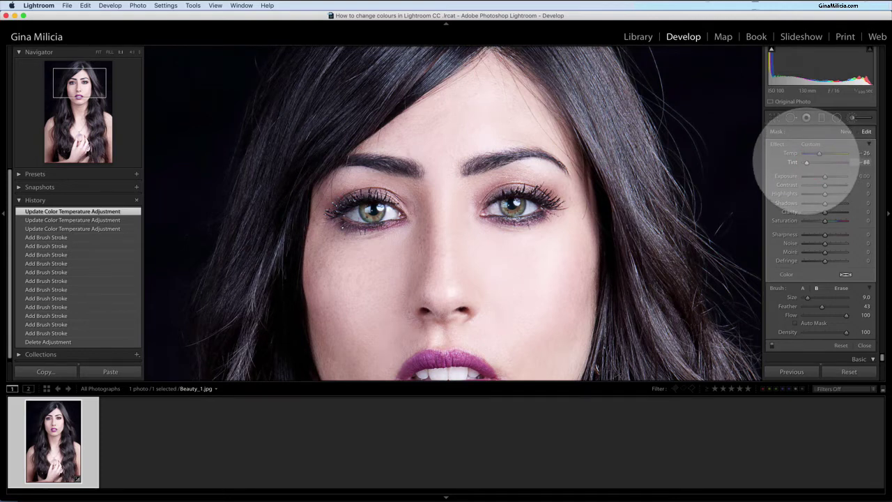
mouse_move(807, 162)
mouse_down()
mouse_move(817, 153)
mouse_move(809, 162)
mouse_up()
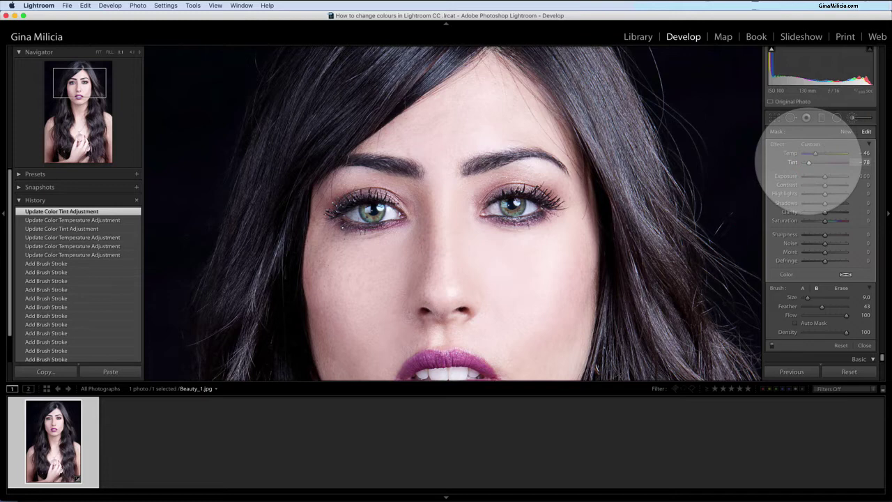
key(backslash)
key(backslash)
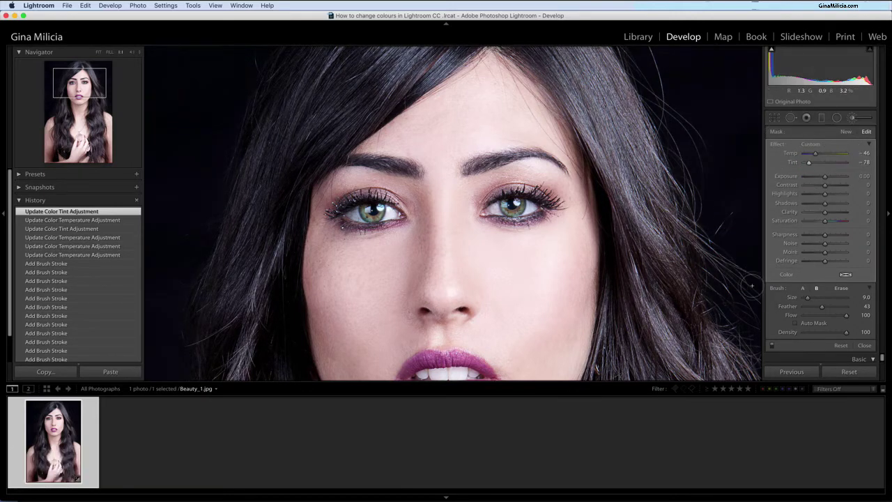
drag(579, 293, 576, 183)
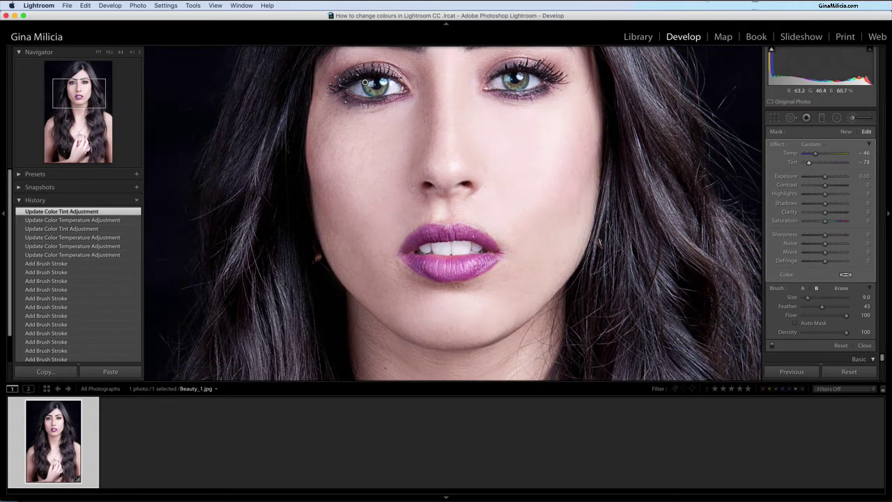
Zoom in close and centre the view on the lips
drag(462, 255, 458, 196)
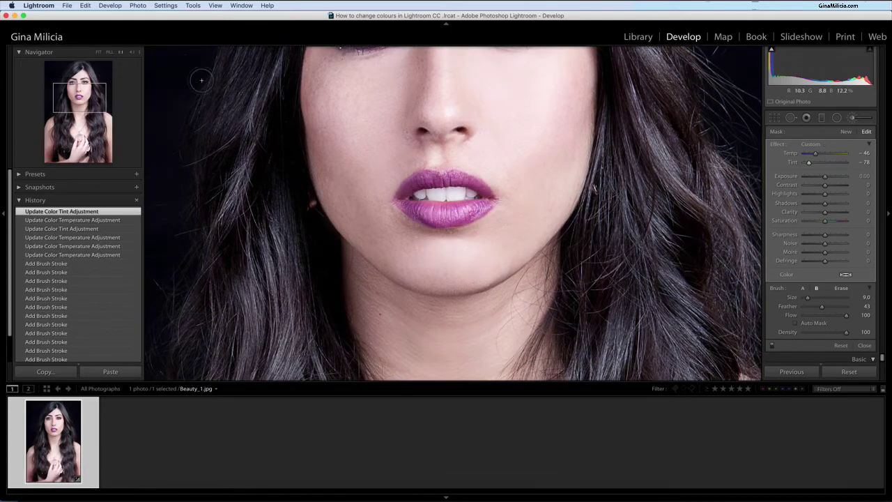
click(132, 52)
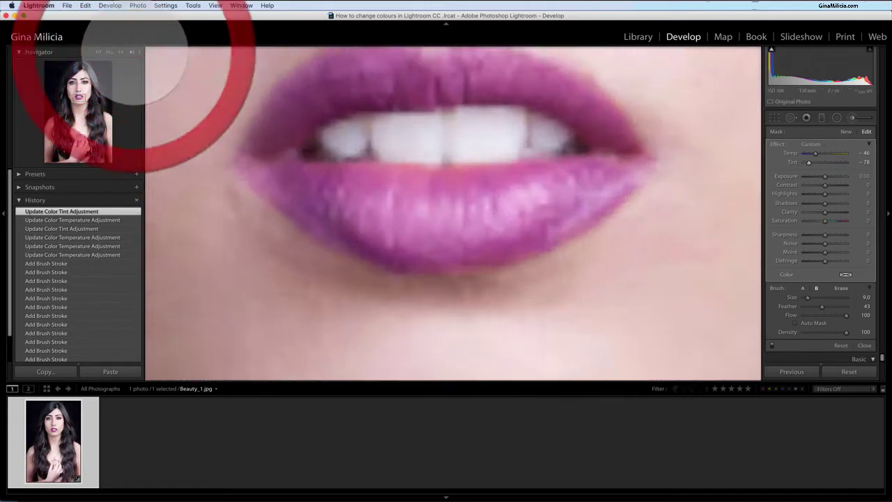
drag(528, 181, 537, 229)
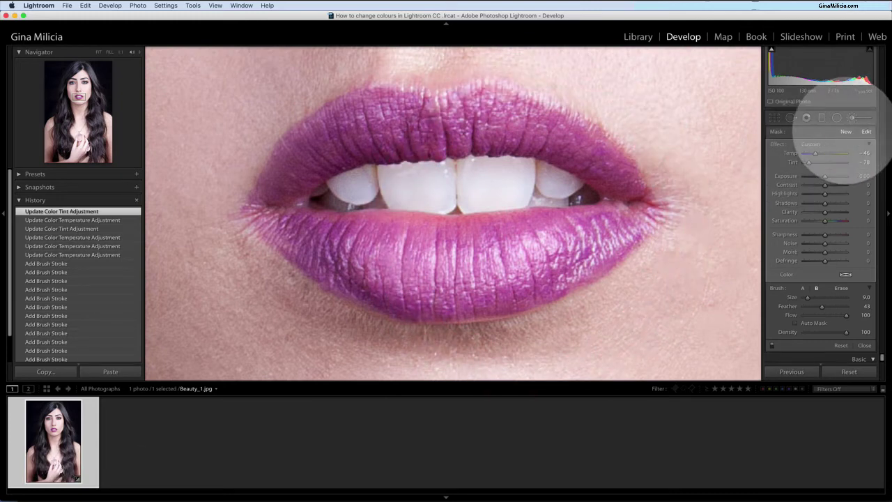
Start a new brush mask at Size 14 with a stroke across the lower lip
click(844, 132)
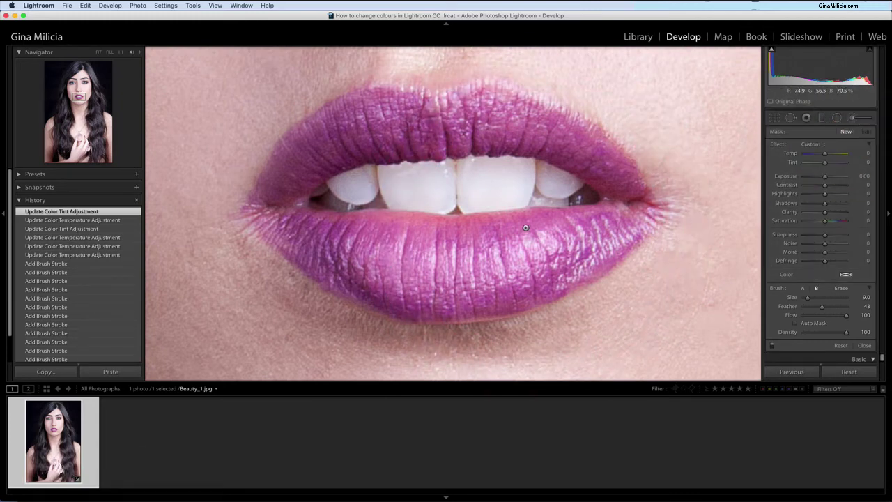
scroll(526, 241, up, 5)
mouse_move(428, 285)
mouse_down()
mouse_move(519, 276)
mouse_move(427, 277)
mouse_up()
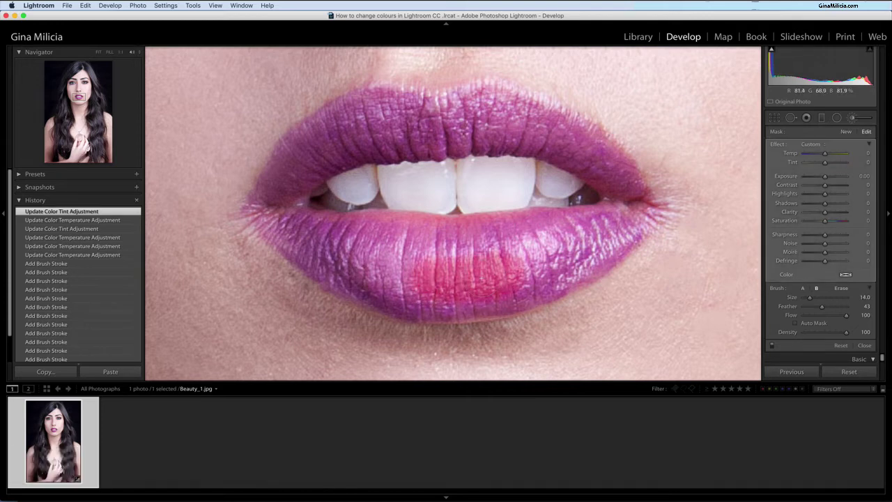
Switch the overlay to green and mask the whole lower lip
key(shift+o)
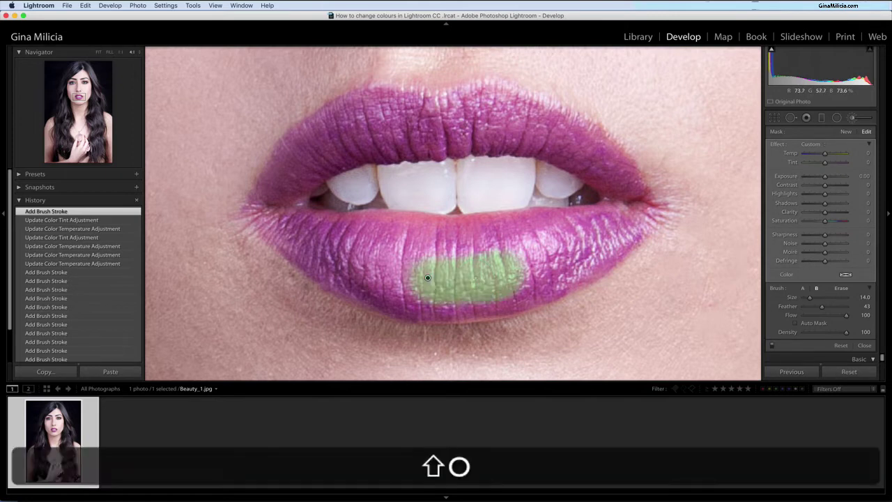
mouse_move(377, 245)
mouse_down()
mouse_move(398, 253)
mouse_move(394, 265)
mouse_move(453, 245)
mouse_move(558, 244)
mouse_move(586, 235)
mouse_move(536, 283)
mouse_move(445, 293)
mouse_move(355, 266)
mouse_move(282, 220)
mouse_move(327, 221)
mouse_move(375, 236)
mouse_move(463, 222)
mouse_move(493, 238)
mouse_move(536, 220)
mouse_move(638, 212)
mouse_move(617, 258)
mouse_move(585, 286)
mouse_up()
click(637, 211)
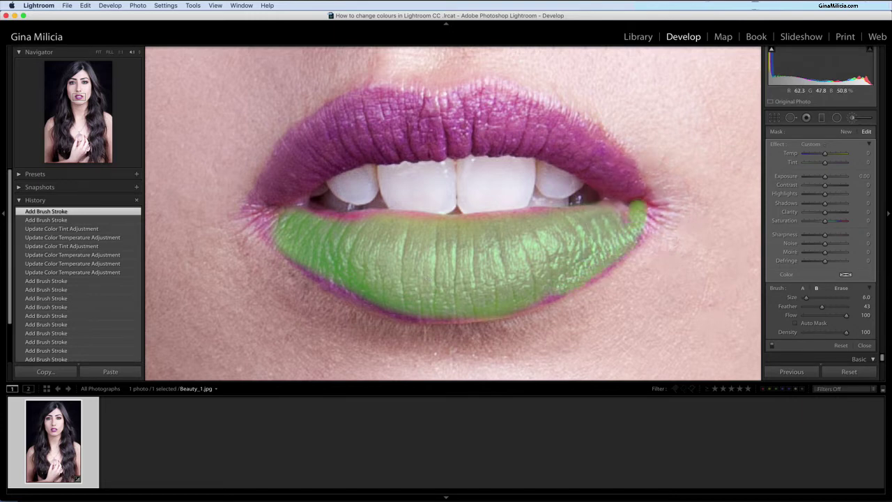
mouse_move(401, 306)
mouse_down()
mouse_move(330, 278)
mouse_move(269, 228)
mouse_move(260, 212)
mouse_move(291, 148)
mouse_up()
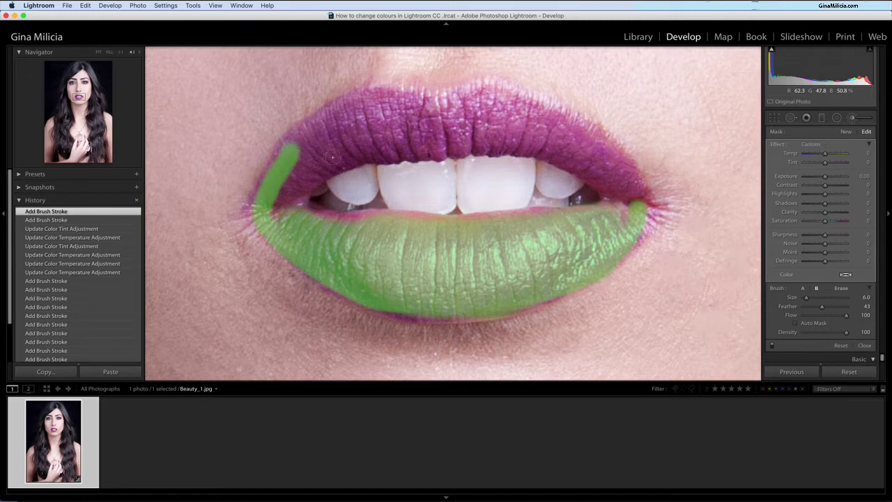
Mask most of the upper lip using Auto Mask, then turn Auto Mask off
click(795, 323)
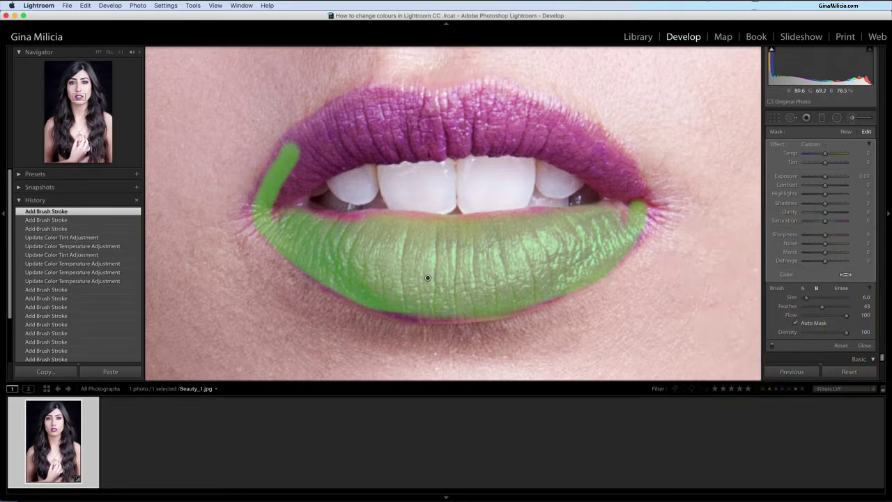
mouse_move(501, 99)
mouse_down()
mouse_move(581, 132)
mouse_move(638, 202)
mouse_up()
mouse_move(474, 97)
mouse_down()
mouse_move(431, 109)
mouse_move(365, 94)
mouse_move(333, 104)
mouse_move(291, 146)
mouse_up()
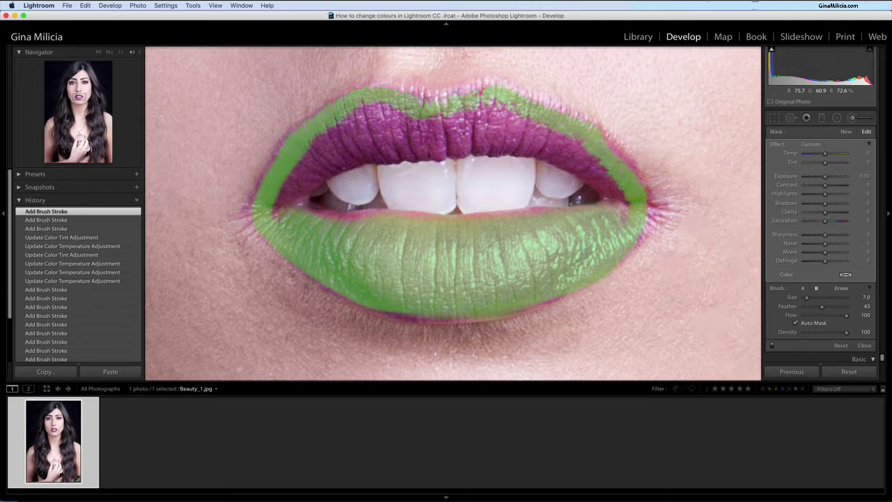
mouse_move(348, 117)
mouse_down()
mouse_move(327, 167)
mouse_move(282, 203)
mouse_move(307, 191)
mouse_move(317, 141)
mouse_up()
mouse_move(283, 187)
mouse_down()
mouse_move(282, 201)
mouse_move(296, 208)
mouse_move(276, 171)
mouse_up()
mouse_move(362, 111)
mouse_down()
mouse_move(380, 122)
mouse_move(366, 153)
mouse_move(418, 152)
mouse_move(341, 162)
mouse_up()
mouse_move(352, 121)
mouse_down()
mouse_move(345, 142)
mouse_move(439, 136)
mouse_move(431, 142)
mouse_move(418, 119)
mouse_up()
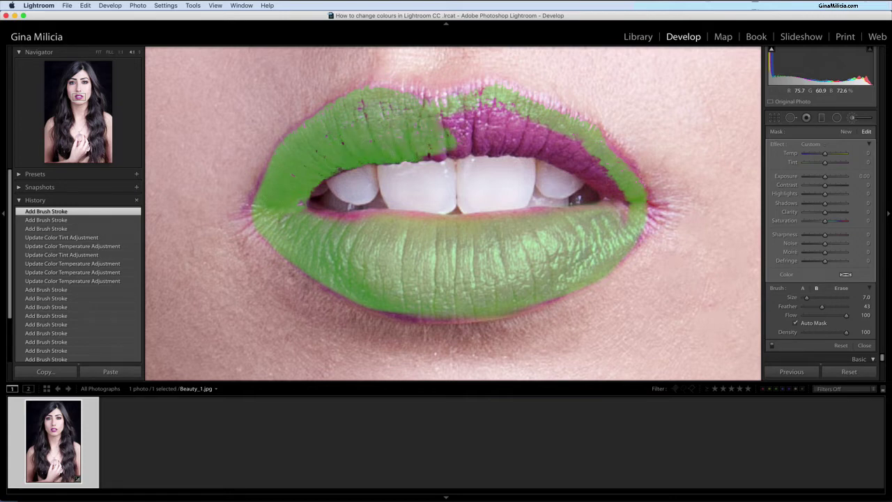
click(795, 323)
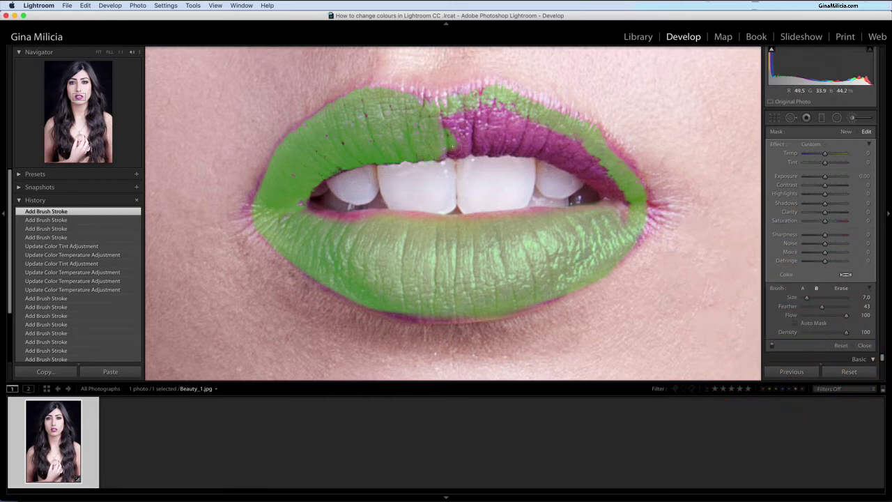
mouse_move(441, 155)
mouse_down()
mouse_move(553, 149)
mouse_move(617, 198)
mouse_up()
Fill the remaining purple patches and edges of both lips
drag(582, 143, 457, 112)
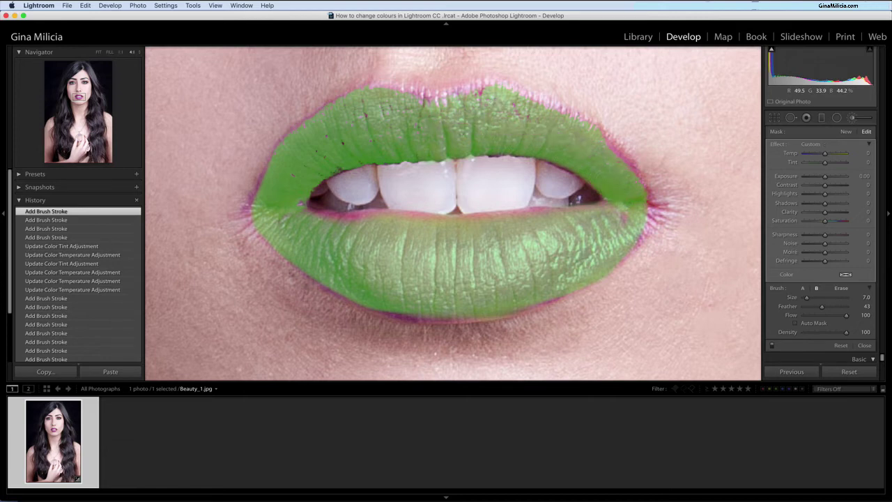
mouse_move(594, 142)
mouse_down()
mouse_move(619, 155)
mouse_move(654, 219)
mouse_up()
mouse_move(458, 320)
mouse_down()
mouse_move(511, 308)
mouse_move(399, 313)
mouse_move(360, 294)
mouse_move(295, 230)
mouse_move(319, 215)
mouse_move(376, 222)
mouse_up()
drag(317, 209, 310, 200)
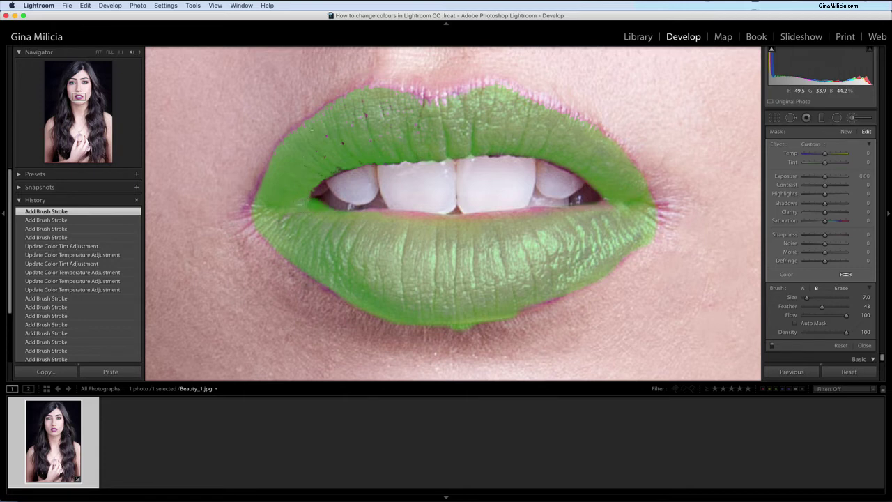
mouse_move(311, 130)
mouse_down()
mouse_move(255, 200)
mouse_move(246, 195)
mouse_move(248, 216)
mouse_up()
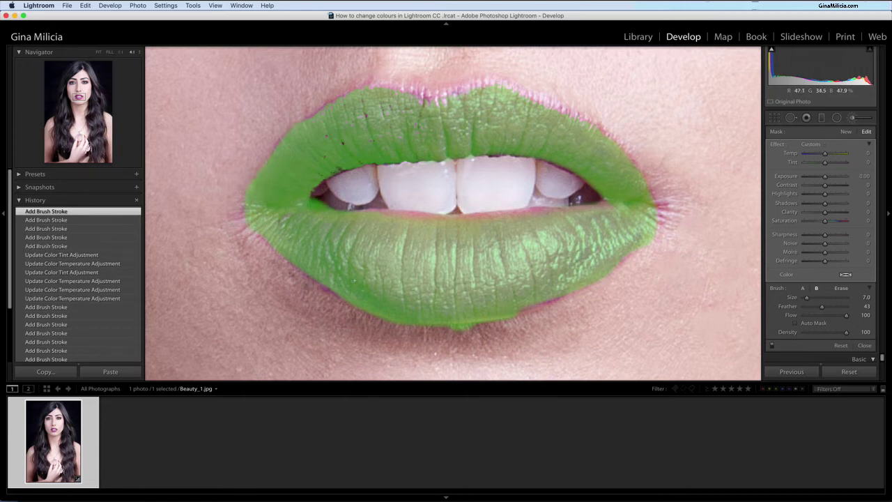
drag(539, 295, 528, 308)
Erase stray mask spill below and beside the lips
key(alt)
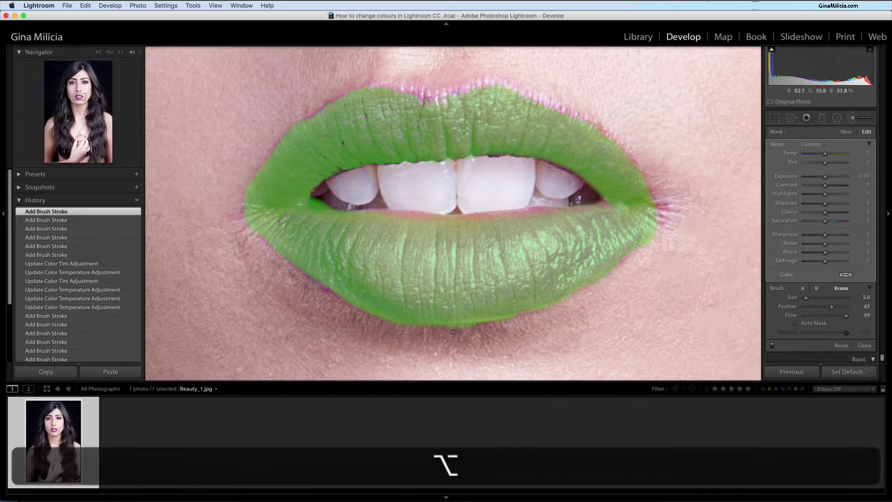
alt+click(469, 334)
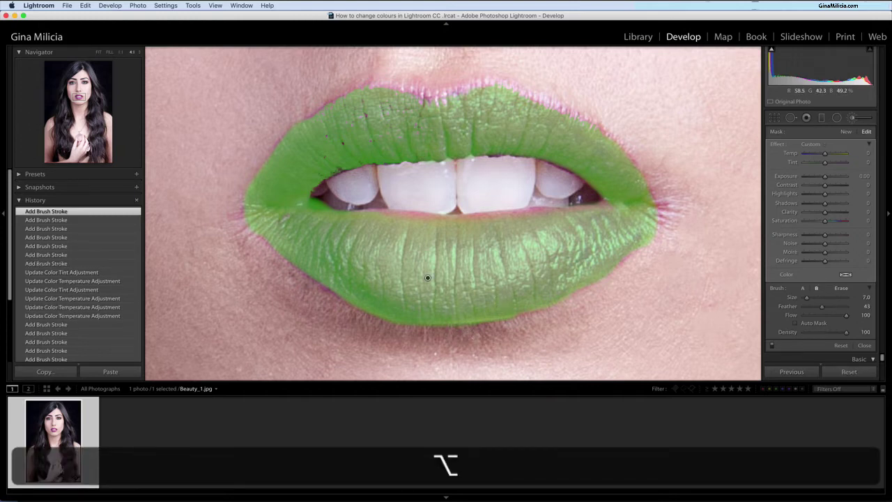
key(alt)
drag(589, 194, 575, 201)
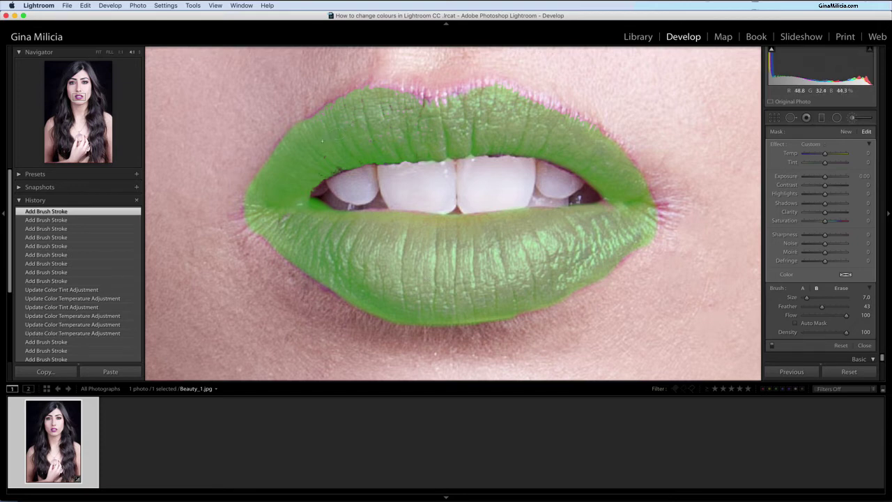
Trim the lip mask edge, zoom to Fit, and hide the overlay
drag(289, 221, 287, 223)
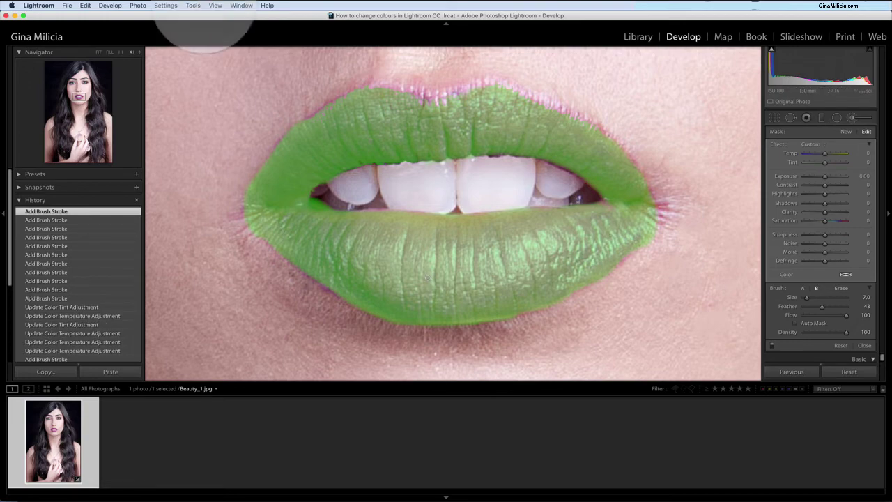
click(120, 53)
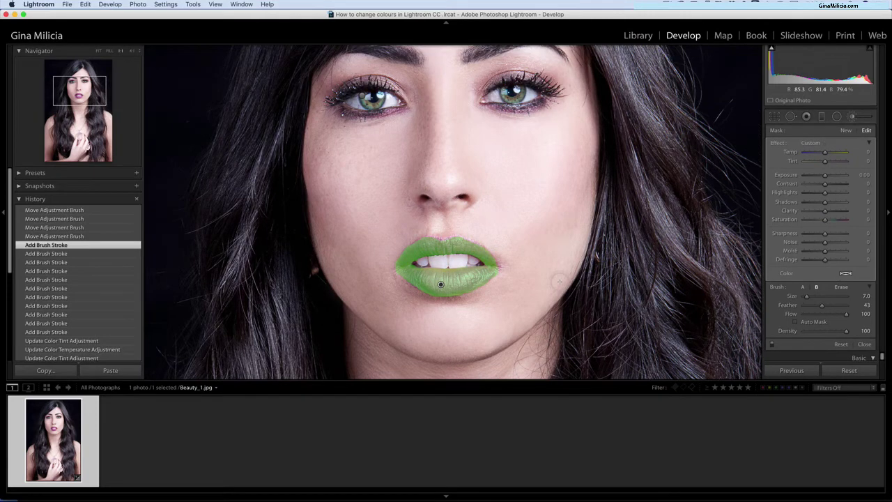
key(o)
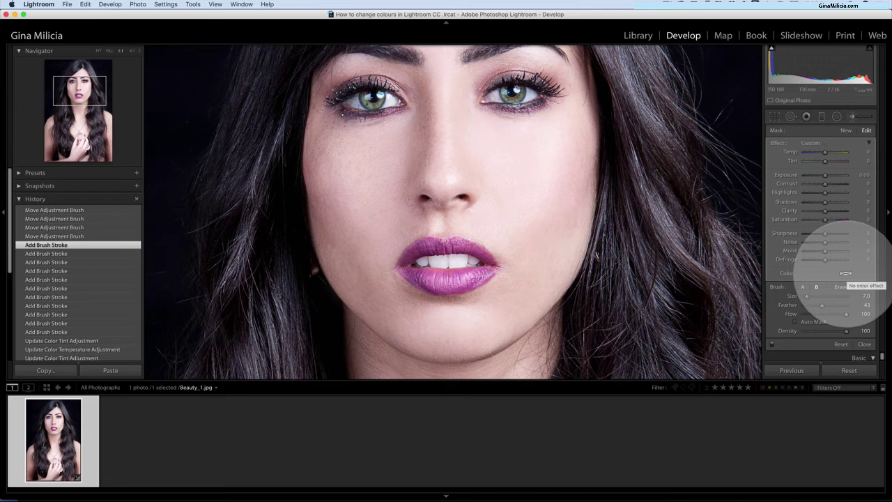
Apply a pale pink colour of H 19, S 15% to the lip adjustment brush
click(845, 273)
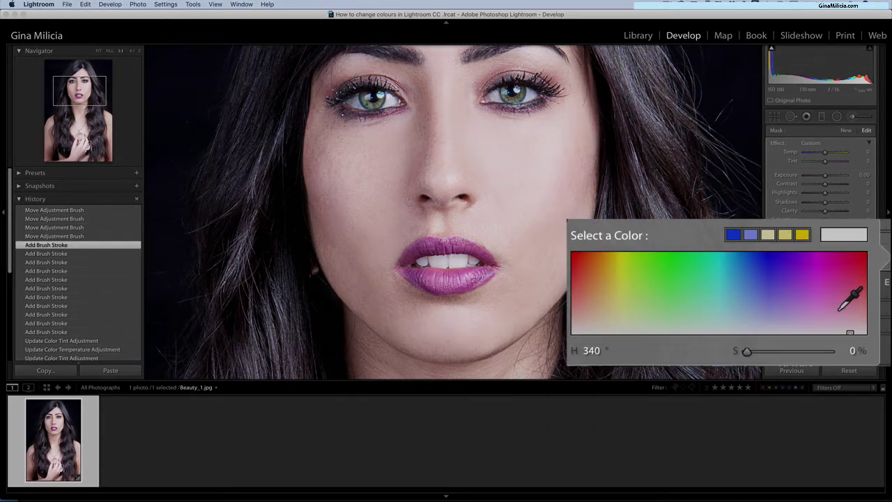
drag(855, 314, 683, 304)
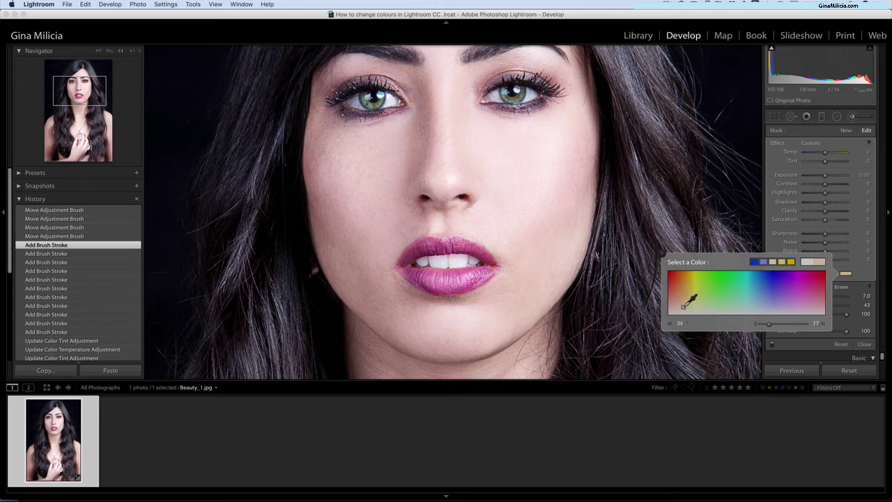
mouse_move(684, 305)
mouse_down()
mouse_move(835, 300)
mouse_move(672, 297)
mouse_move(676, 307)
mouse_up()
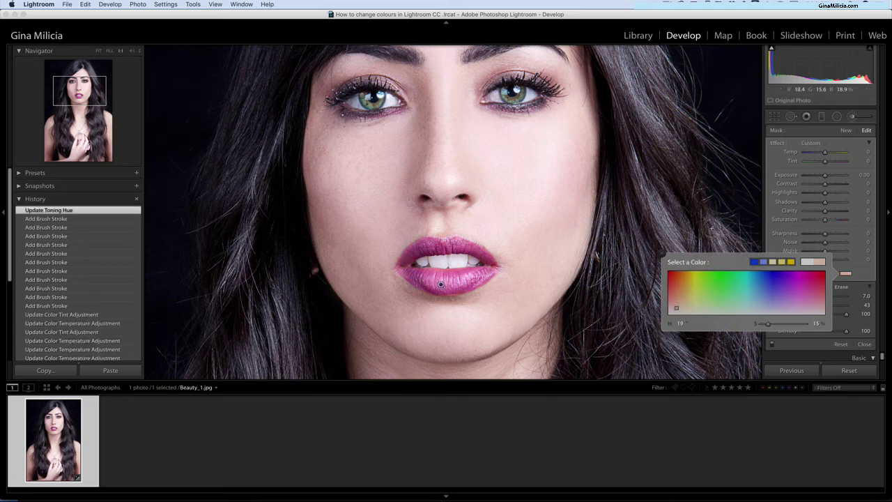
Drop the lip mask's Tint to -62, checking the result against the before view
key(backslash)
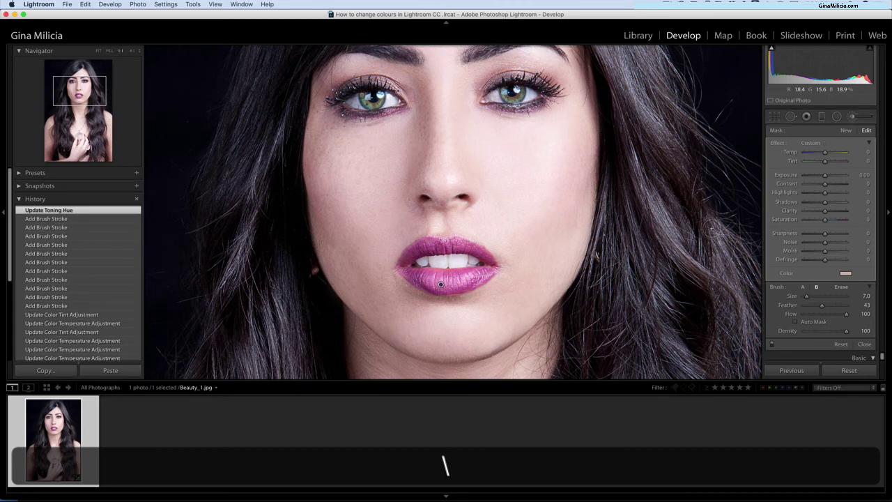
key(backslash)
key(backslash)
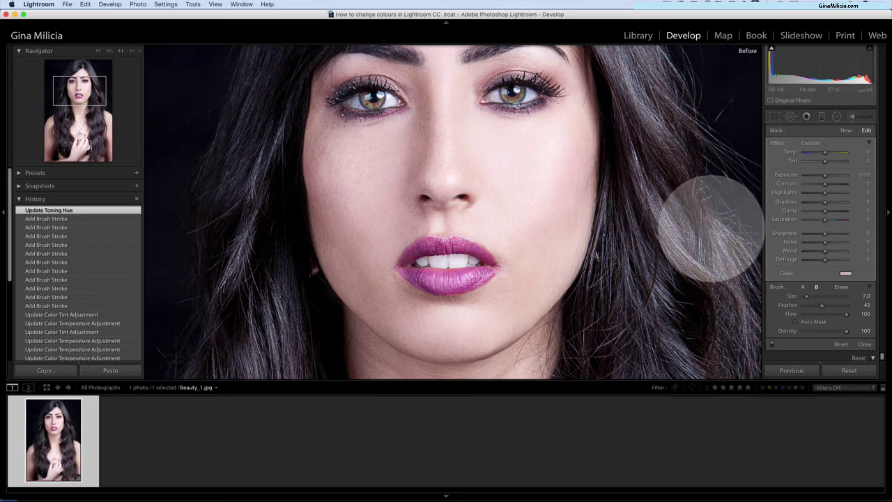
key(backslash)
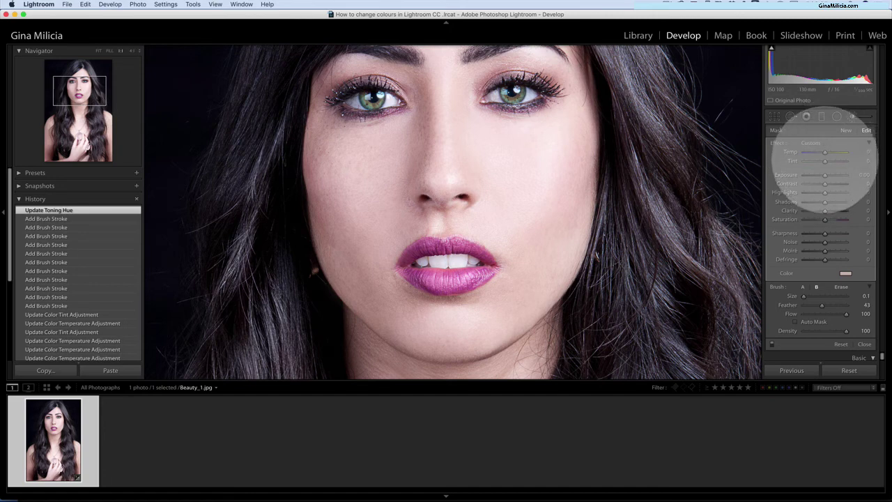
drag(825, 161, 812, 161)
key(backslash)
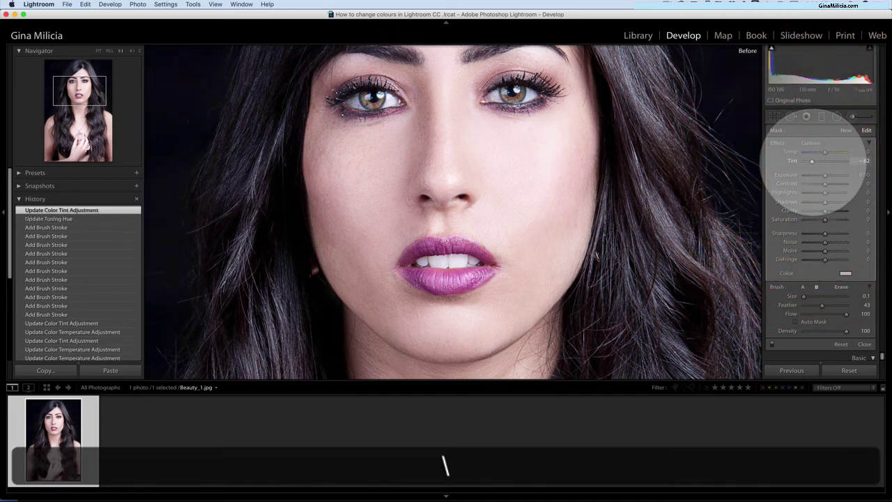
key(backslash)
key(backslash)
key(backslash)
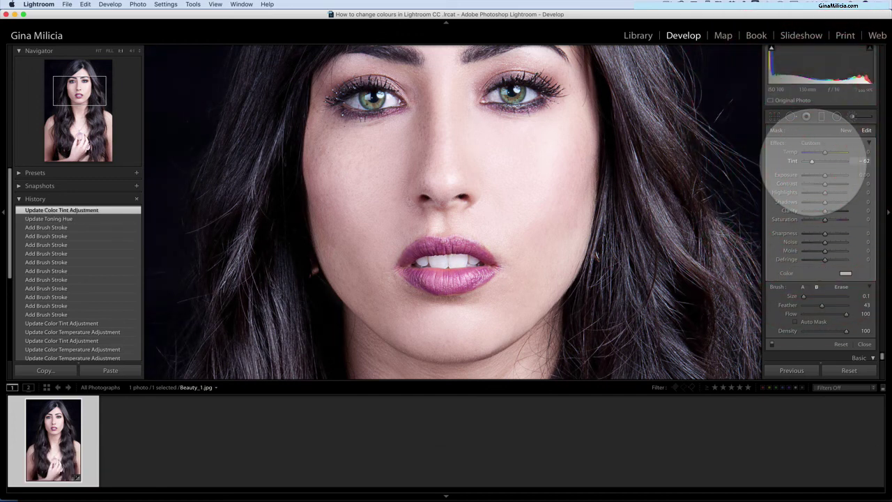
key(backslash)
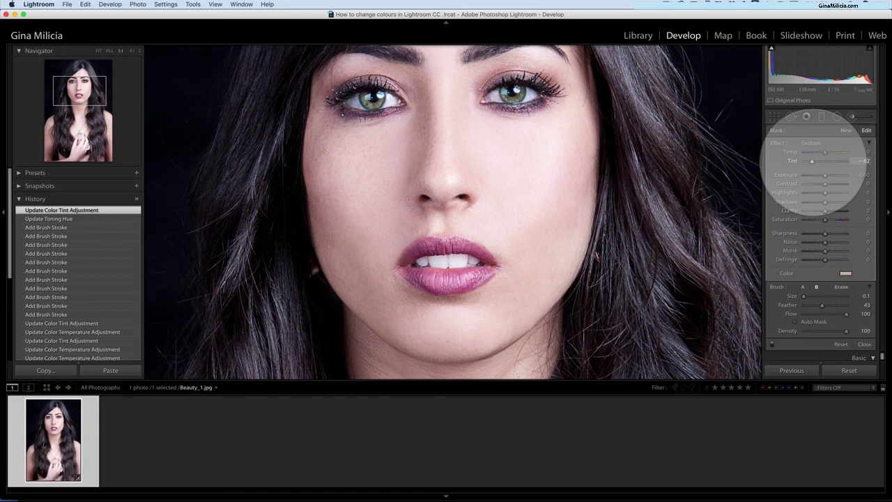